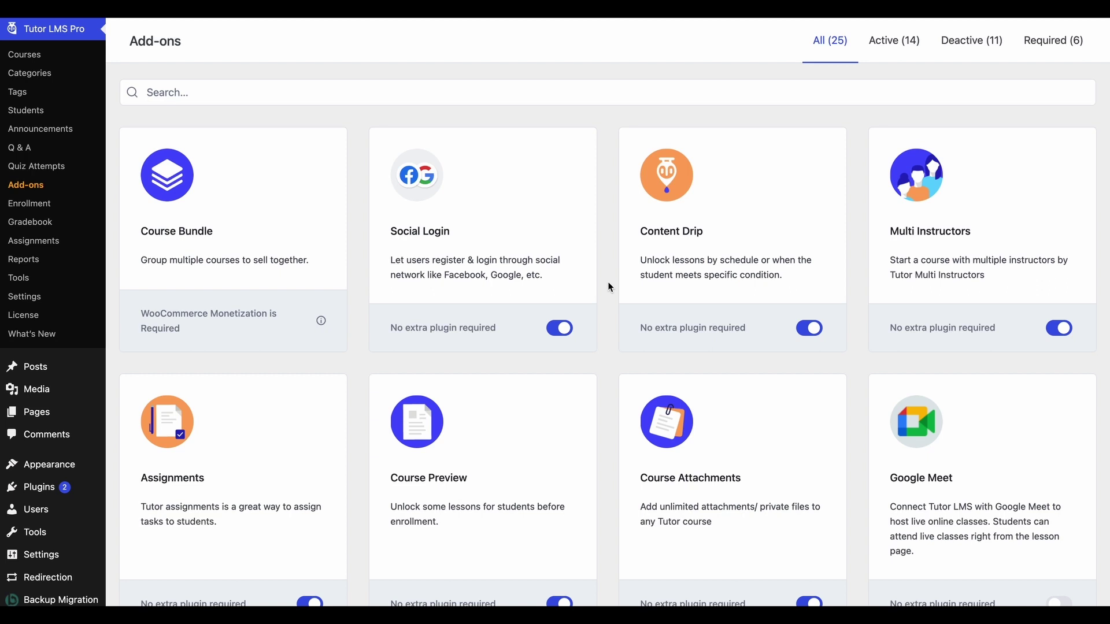
Step: Start composing a manual email from the email settings and enable the cron scheduling it requires
scroll(609, 283, down, 8)
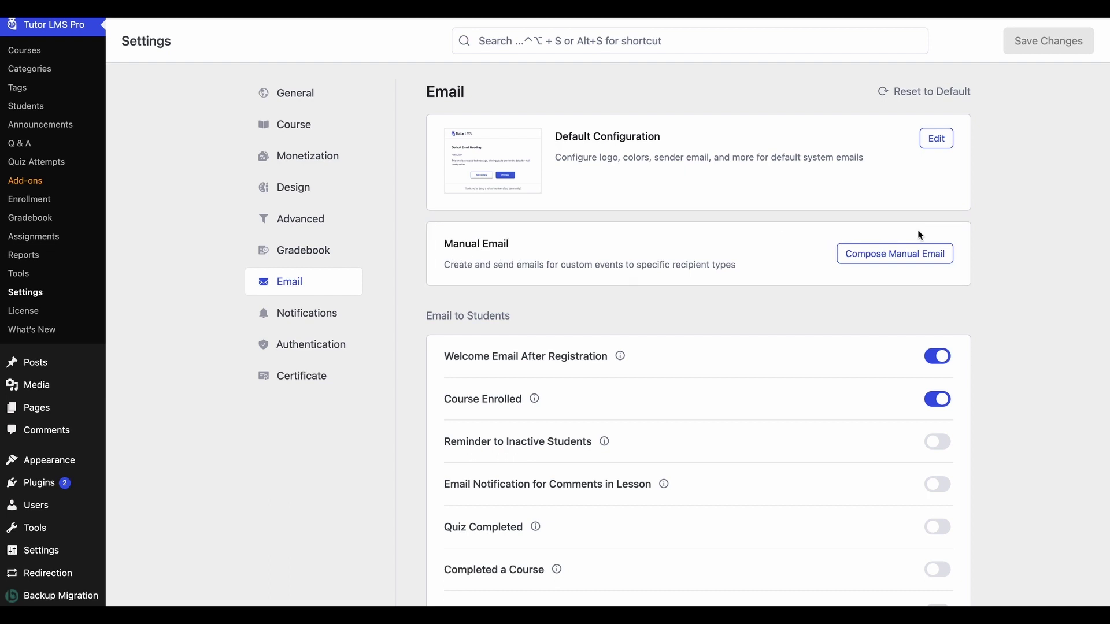
click(923, 267)
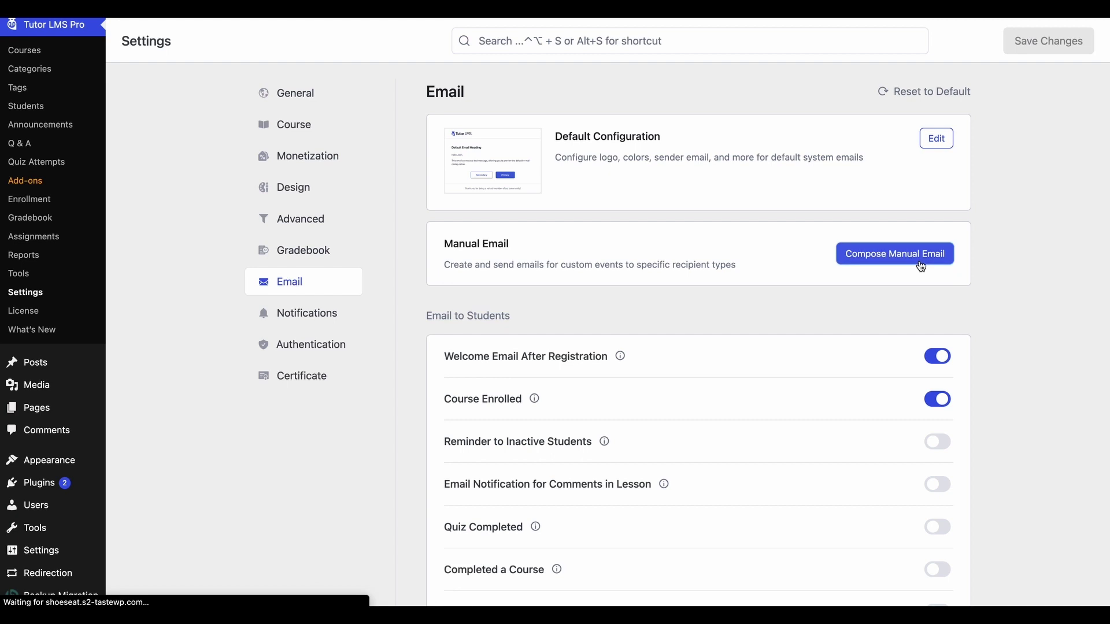
scroll(418, 238, down, 1)
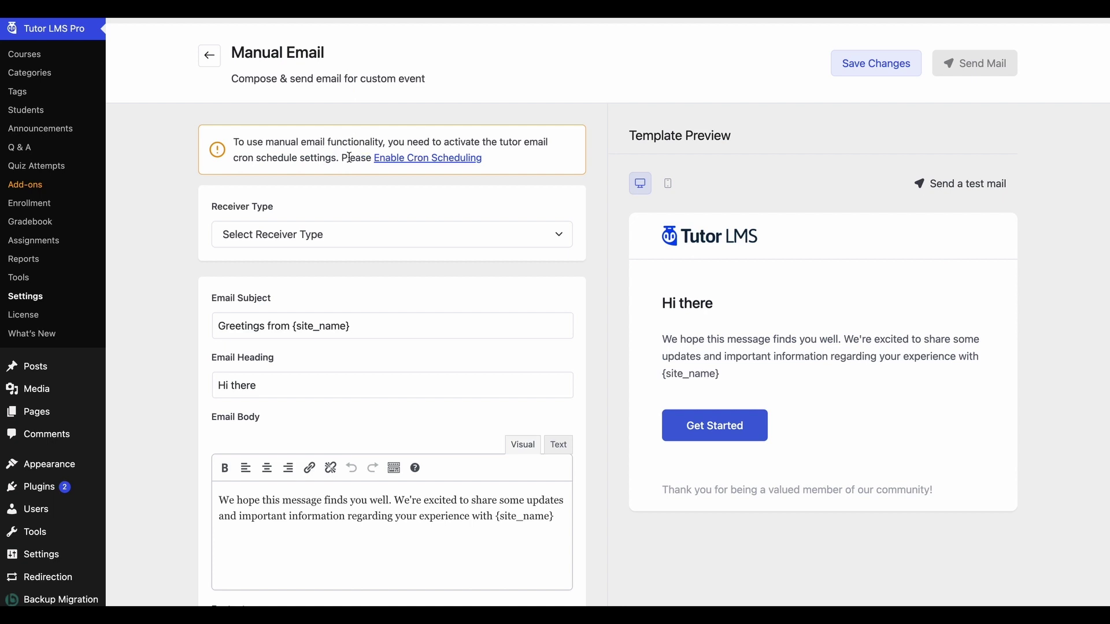
click(395, 161)
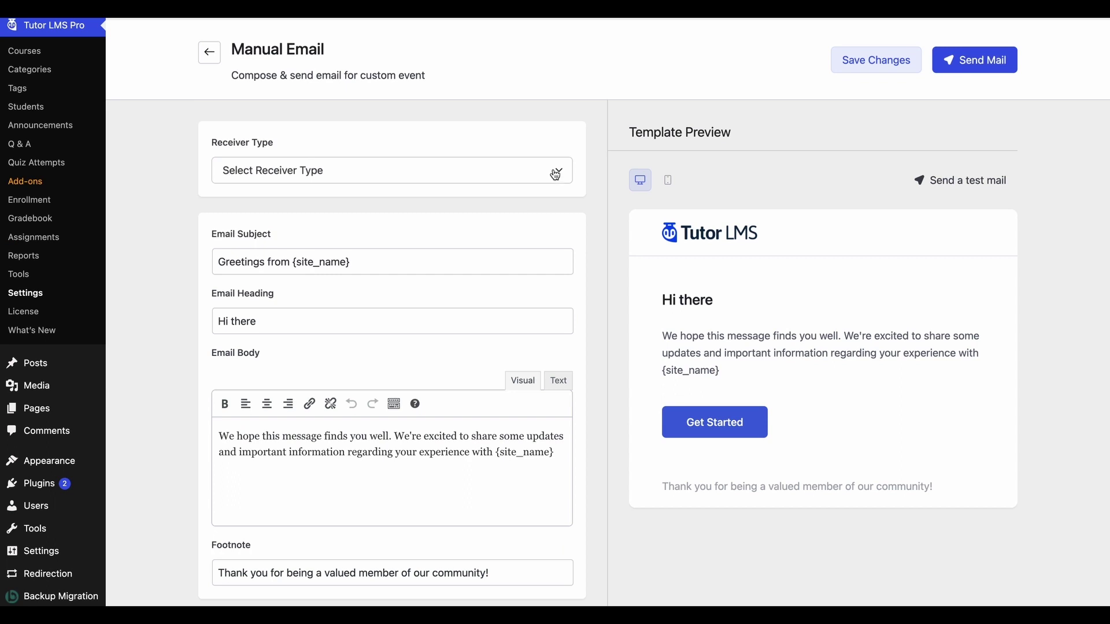
Step: Set the manual email's receiver type to "All students of selected courses"
click(556, 171)
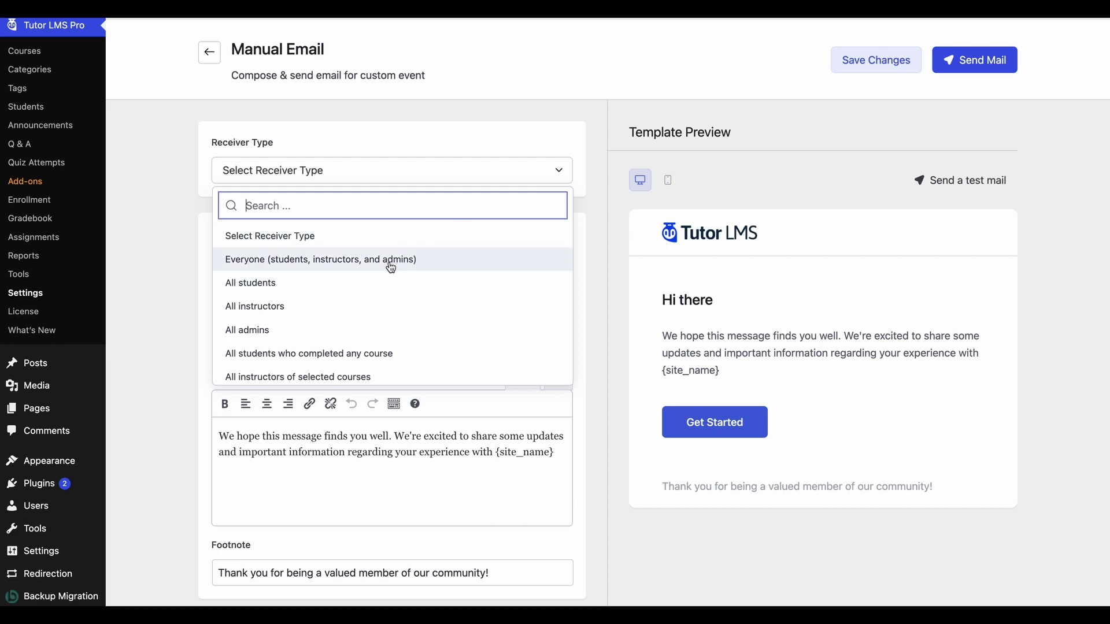
scroll(396, 319, down, 1)
scroll(396, 319, down, 1)
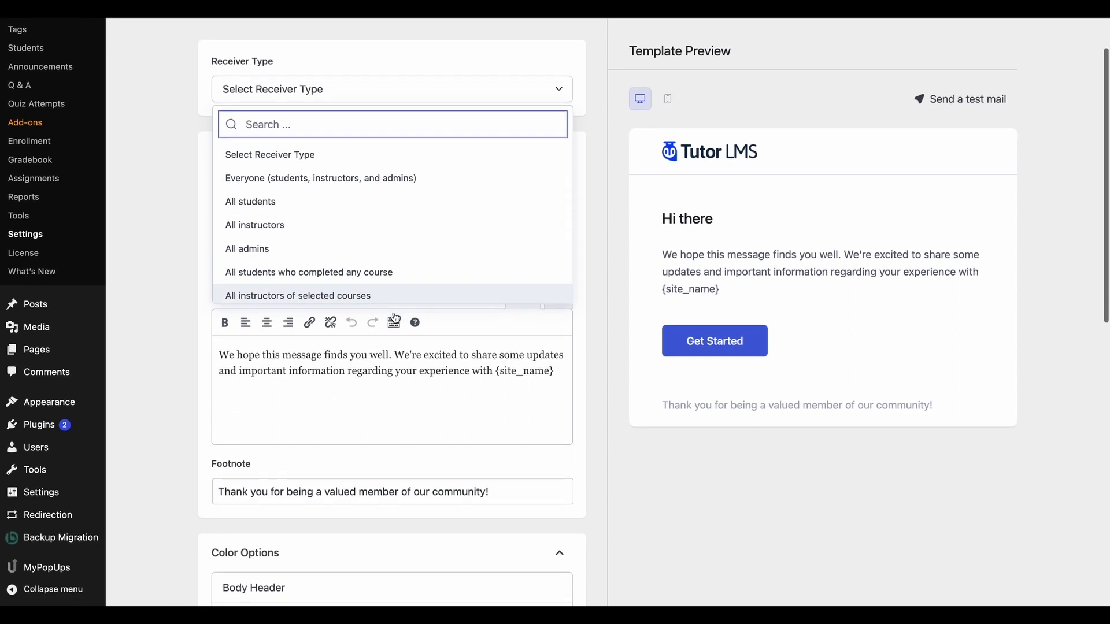
scroll(396, 301, up, 1)
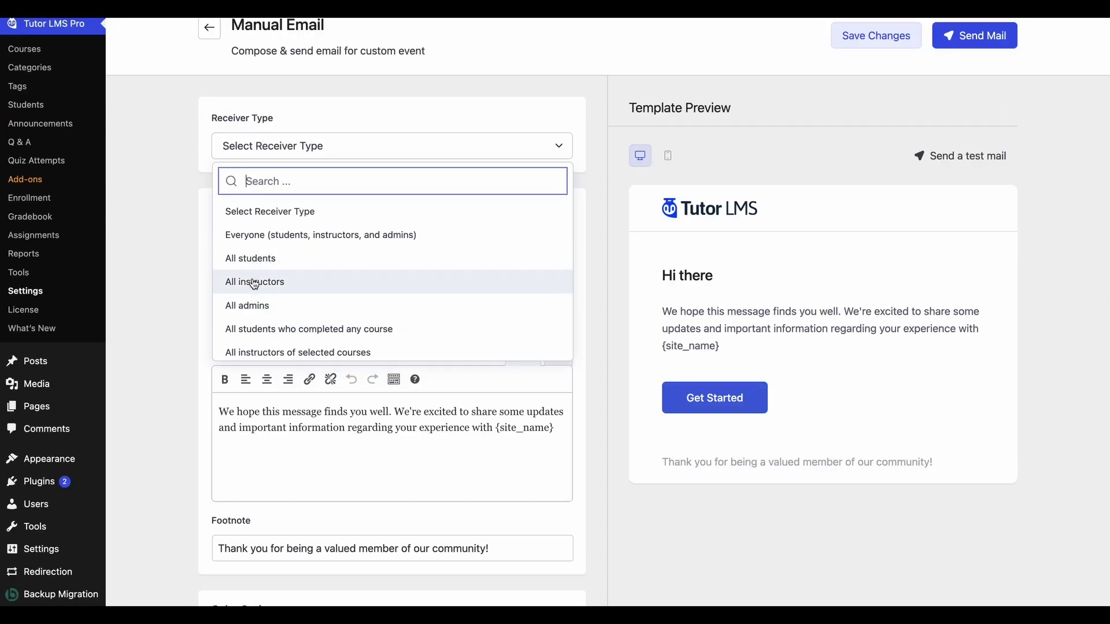
scroll(349, 305, down, 3)
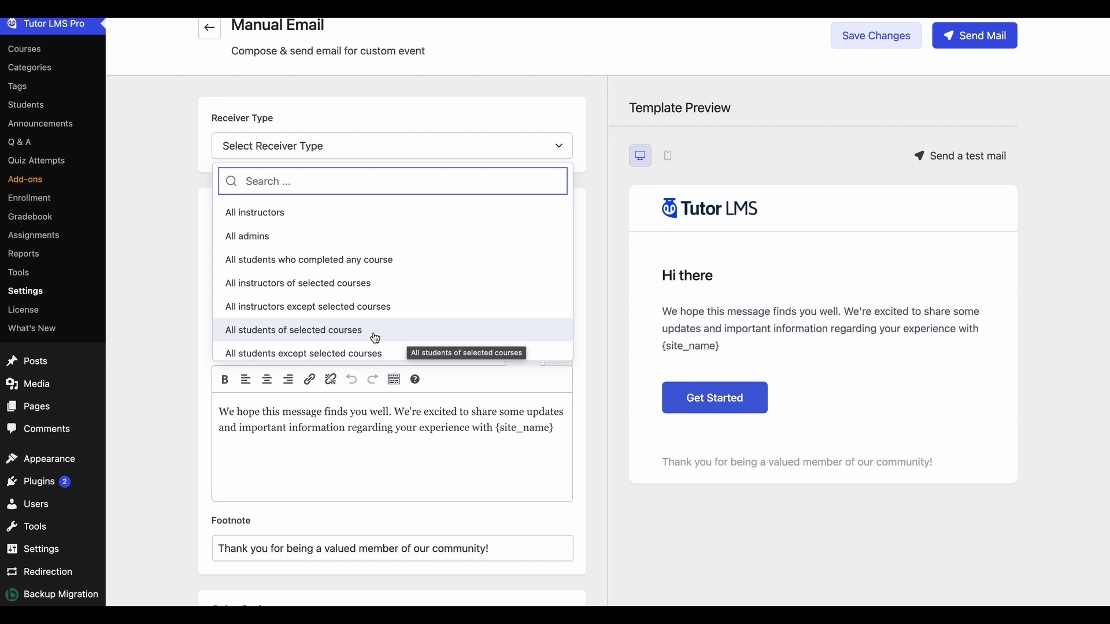
click(376, 338)
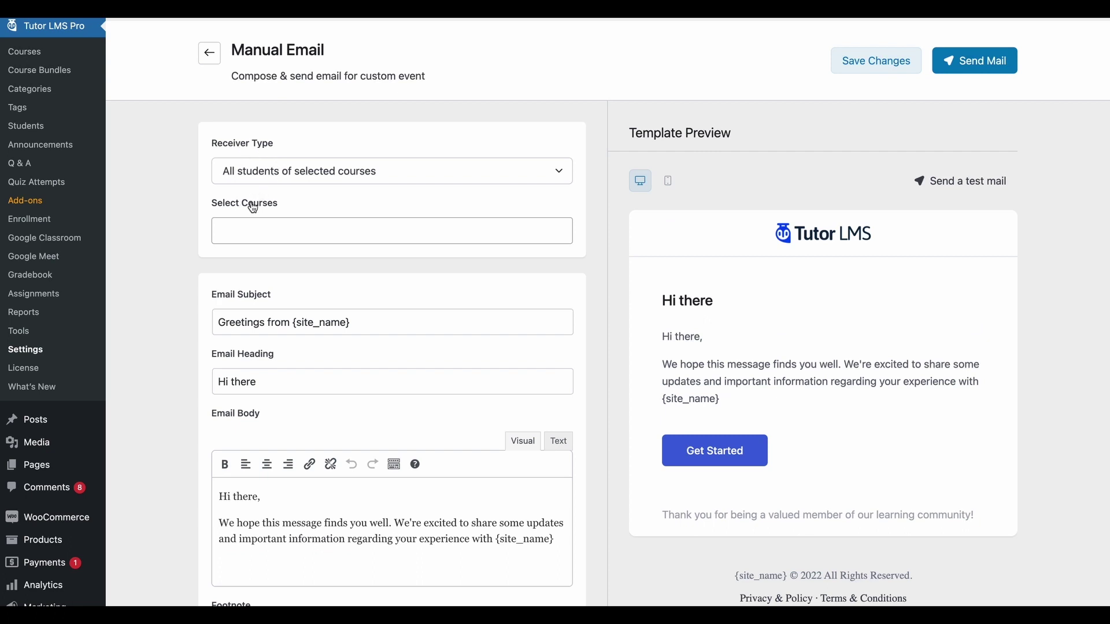
Step: Select the courses "Wordpress for Beginners - Master Wordpress", "Secret to Master Perfect Diet & Meal Plan" and "Nutrition: Build Your Perfect Diet & Meal Plan"
click(268, 227)
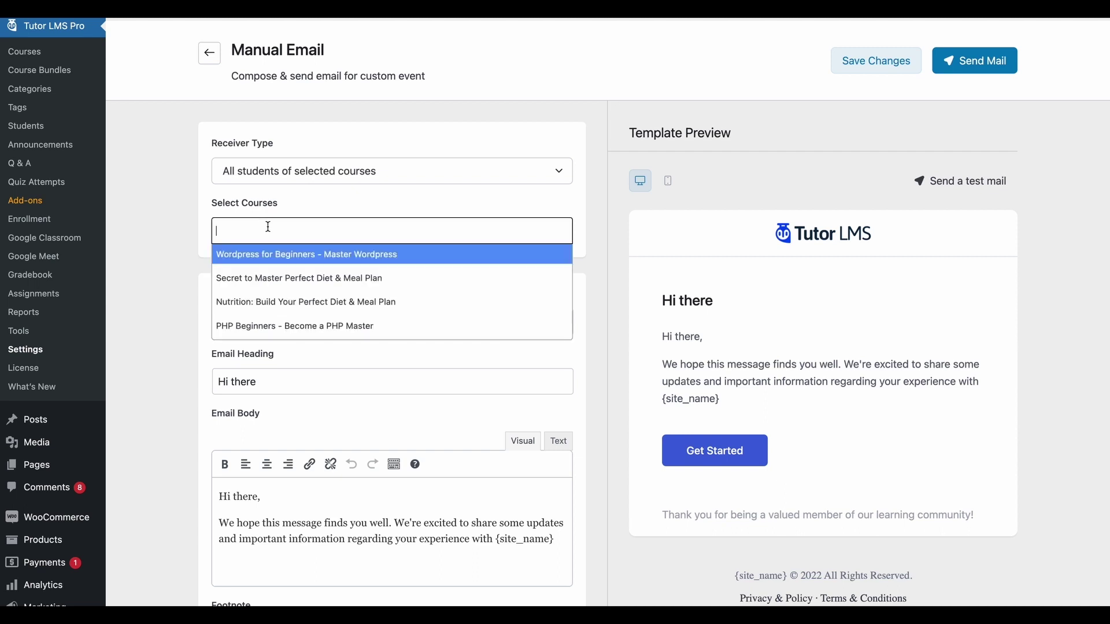
click(293, 266)
click(413, 235)
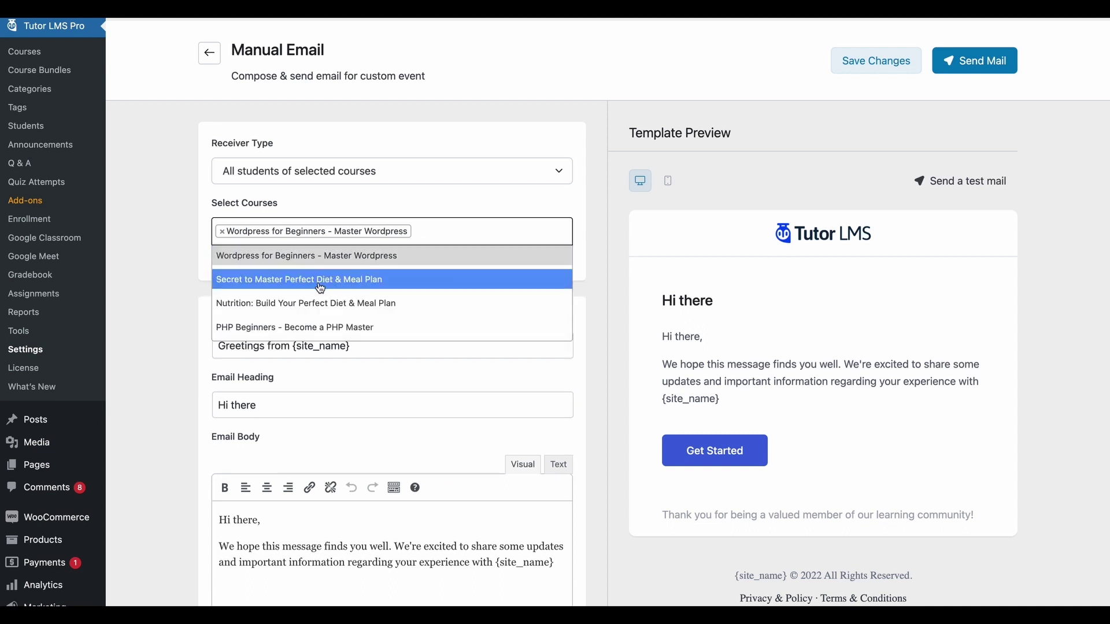
click(325, 284)
click(431, 243)
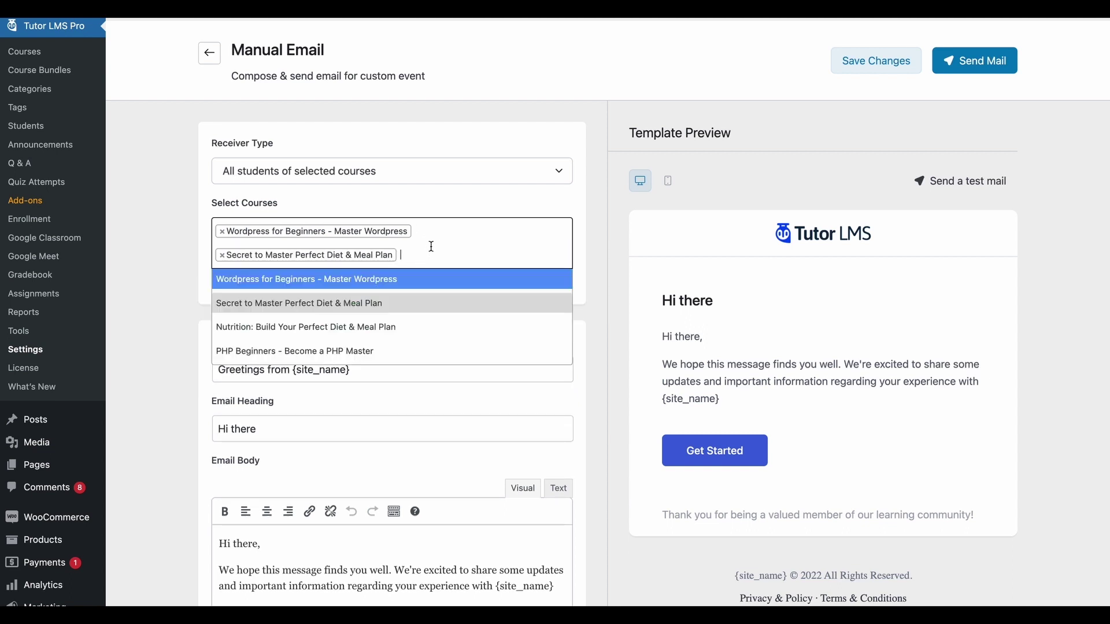
click(331, 327)
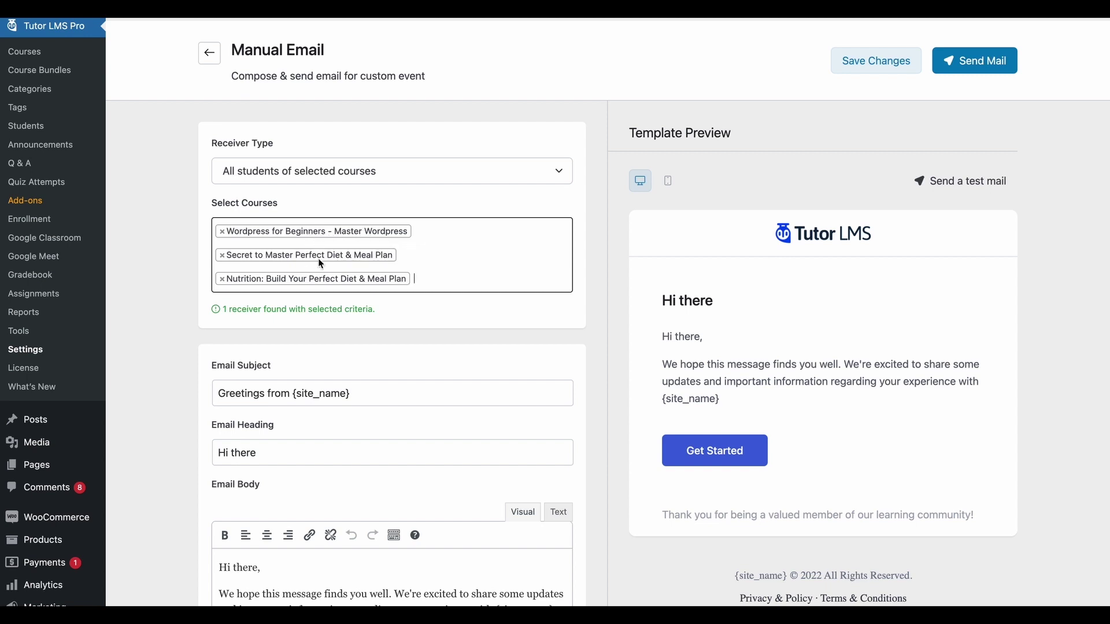
click(383, 295)
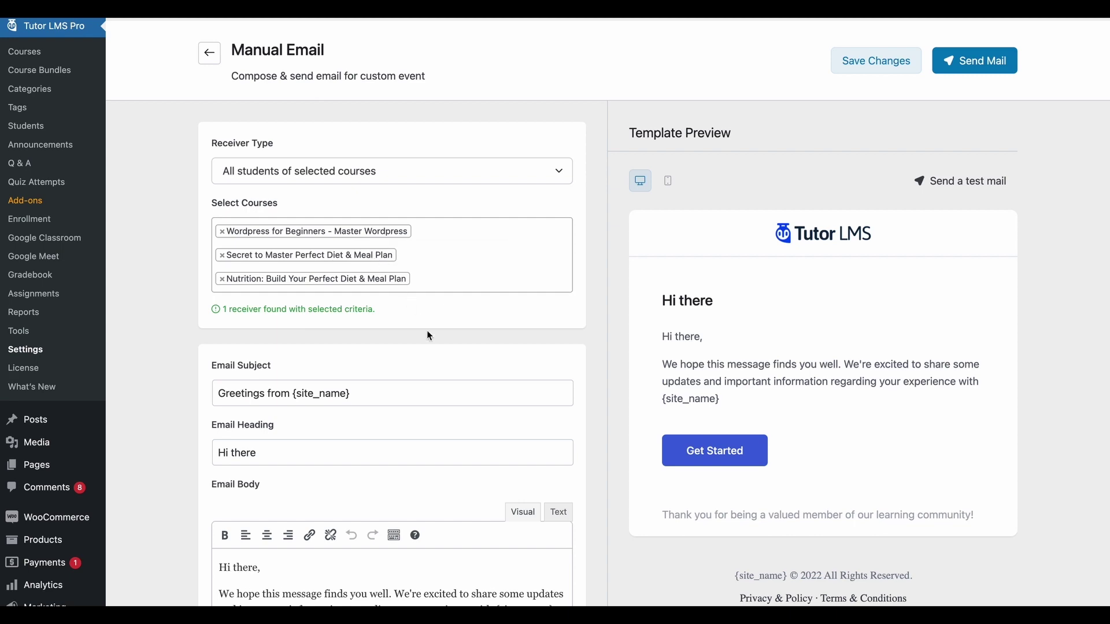
Step: Replace the email subject with "Exciting new Deal on Course Bundles!!"
scroll(429, 336, down, 3)
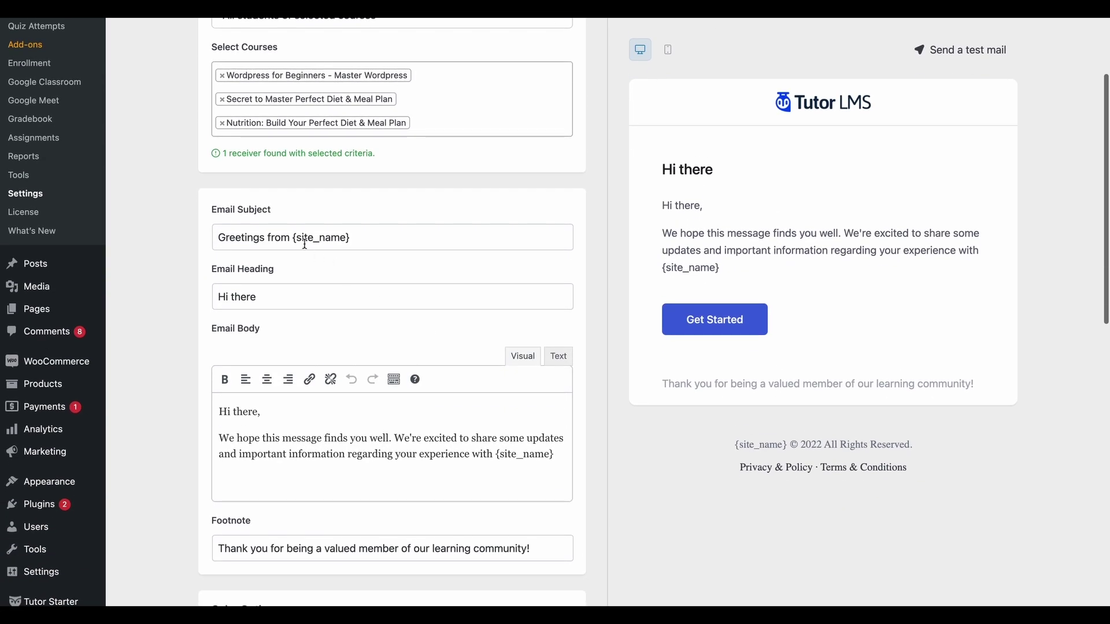
click(400, 235)
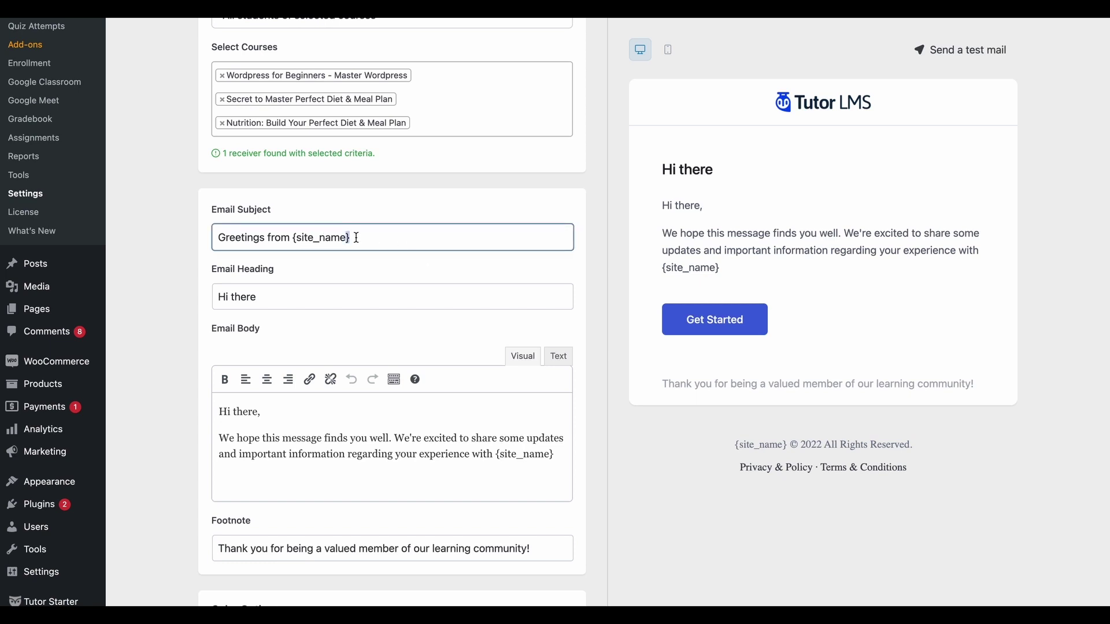
triple_click(356, 237)
text(Exciting new Deal on Course Bundles!!)
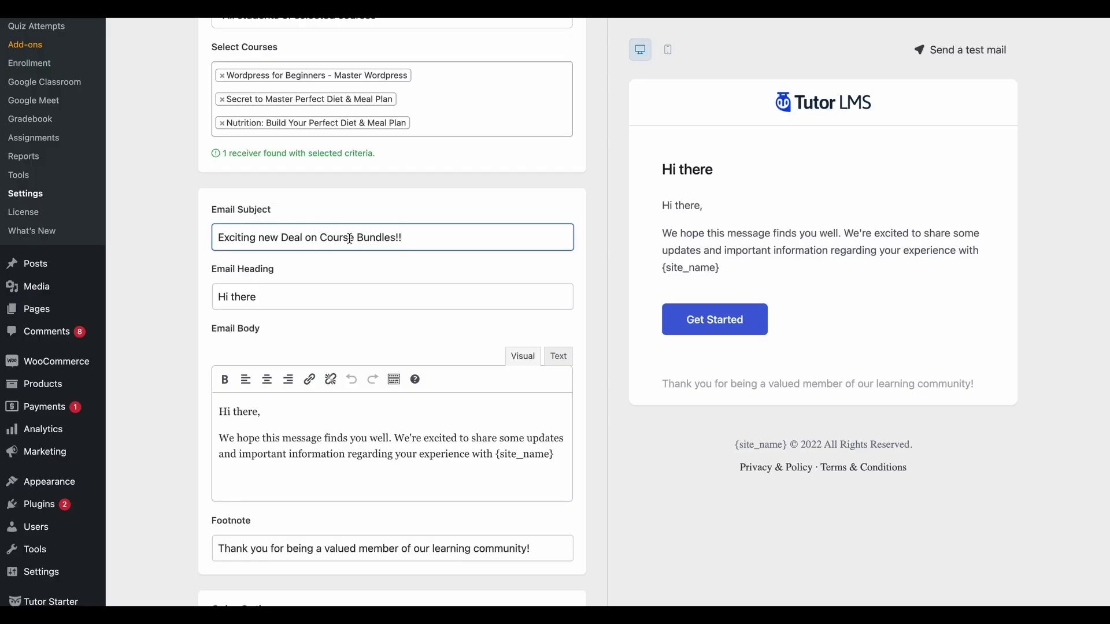
Step: Change the email heading to "Big Sale on Course Bundles!" and check it in the template preview
double_click(288, 296)
triple_click(288, 296)
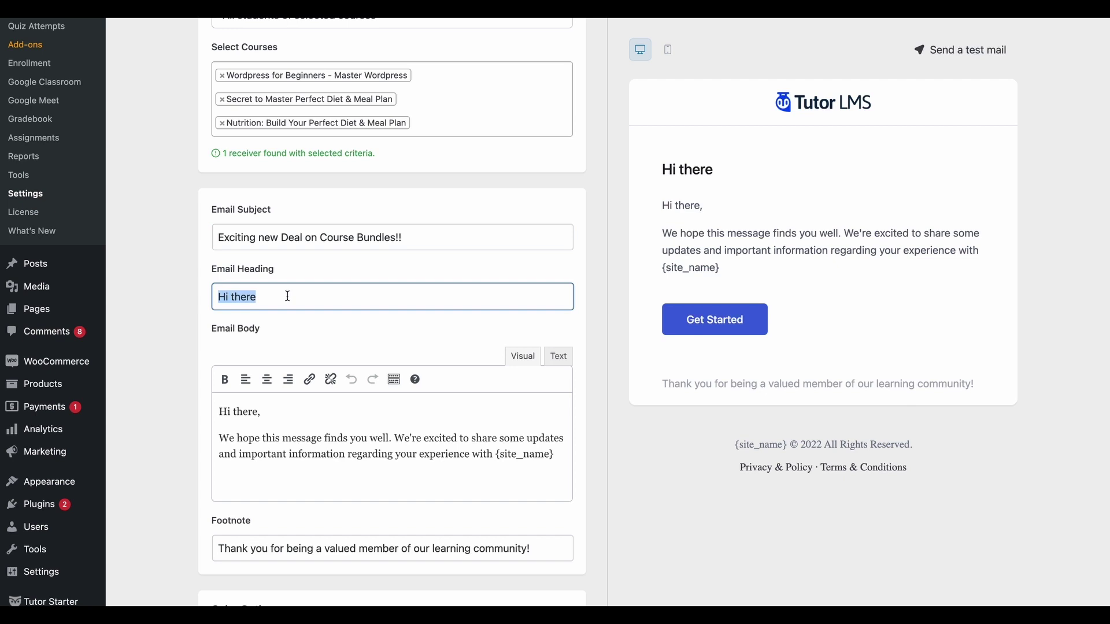
text(Big Sale on Course Bundles!)
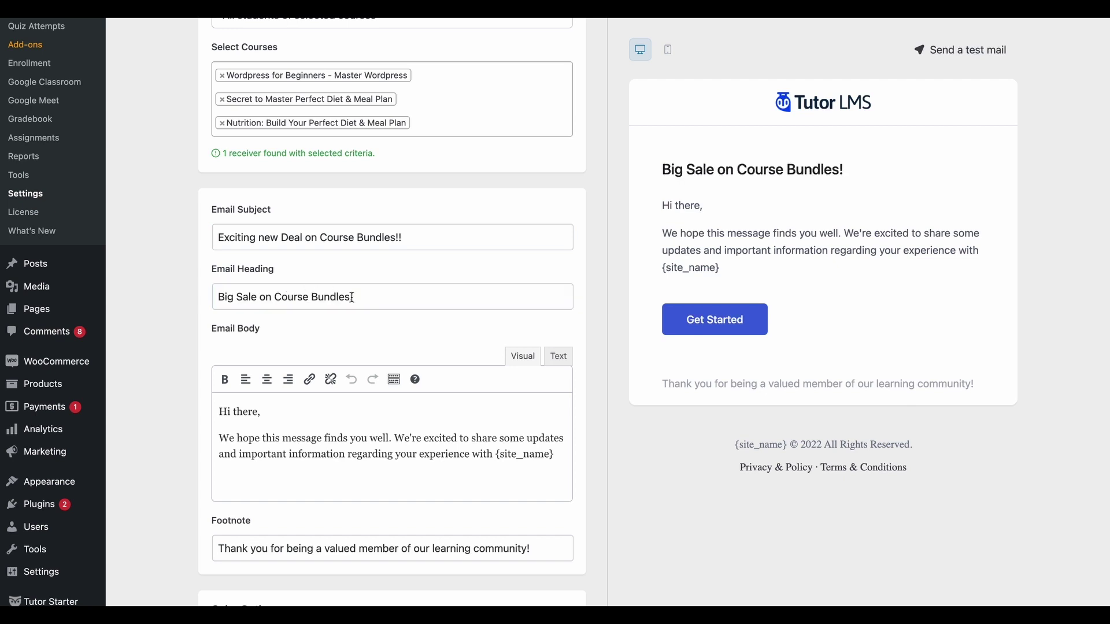
click(360, 291)
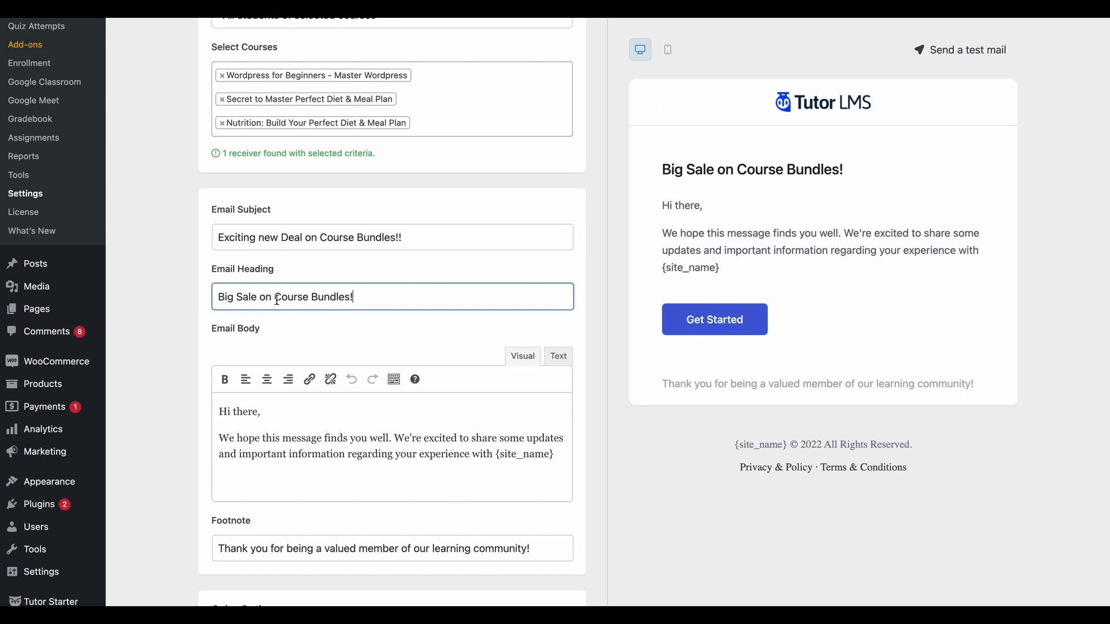
drag(665, 169, 875, 175)
click(876, 172)
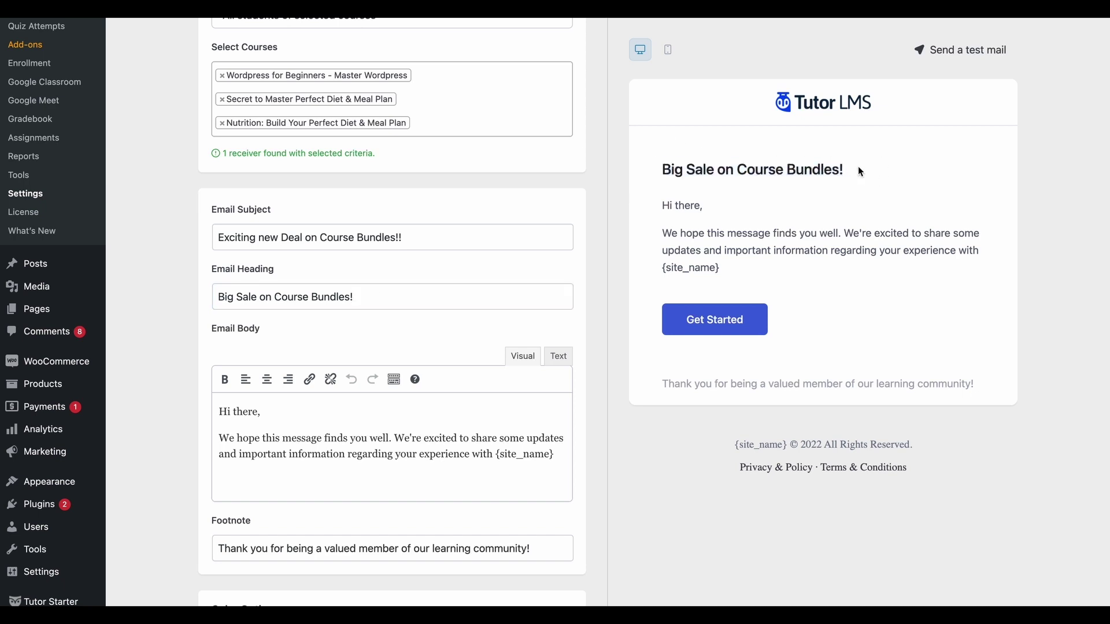
Step: Rewrite the body message to promote the BIG year-end sale on course bundles, with "sale" bold, and set the footnote to "Click now to get the sale today!"
scroll(289, 348, down, 2)
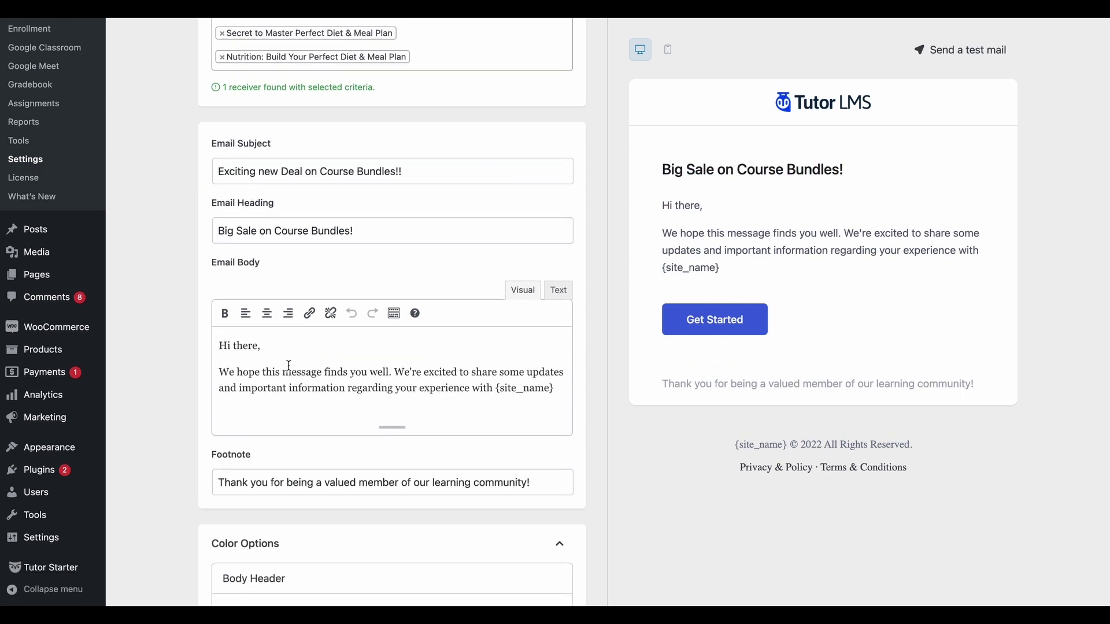
scroll(287, 367, down, 1)
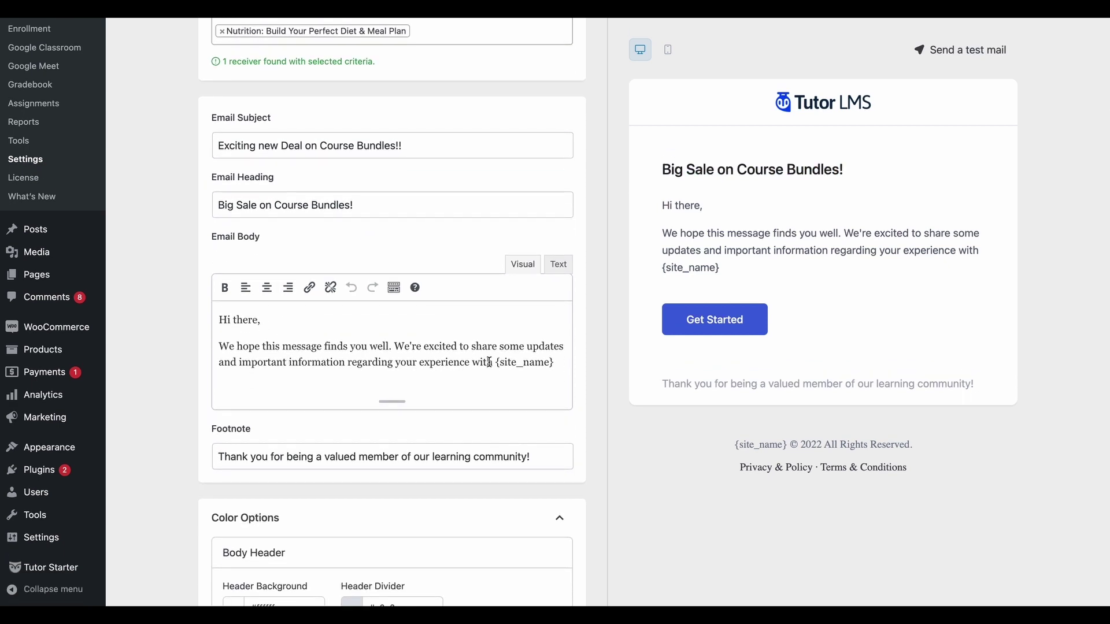
triple_click(454, 354)
text(We hope this message finds you well. Don’t miss out on the BIG year-end sale on course bundles. Click the button in the email to check it out now and elevate your eLearning journey today!)
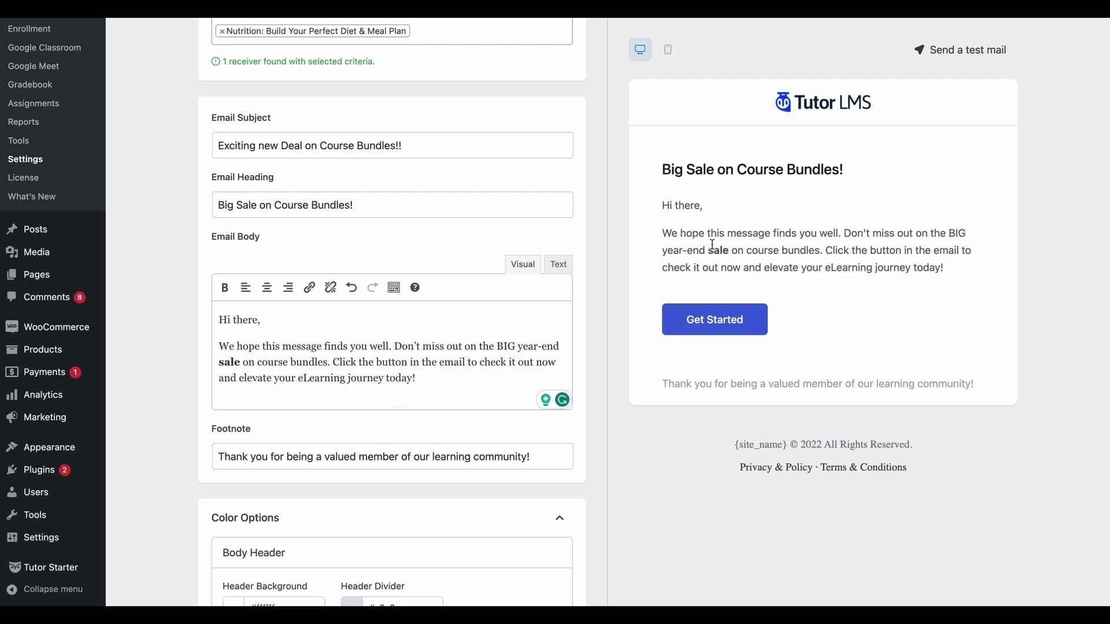
click(423, 377)
key(BackSpace)
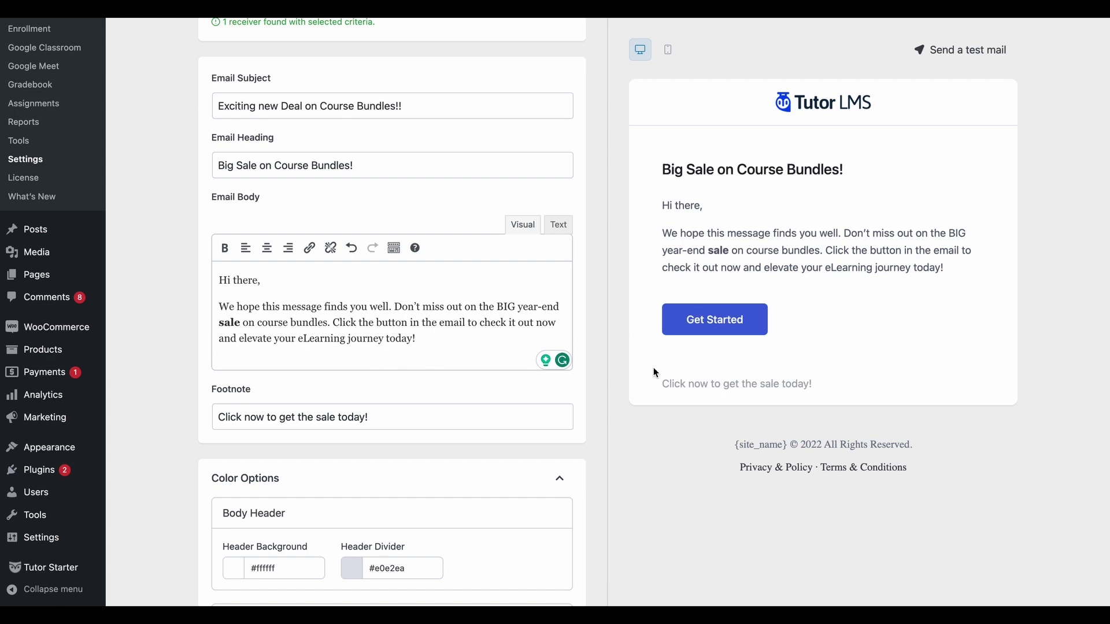
click(396, 416)
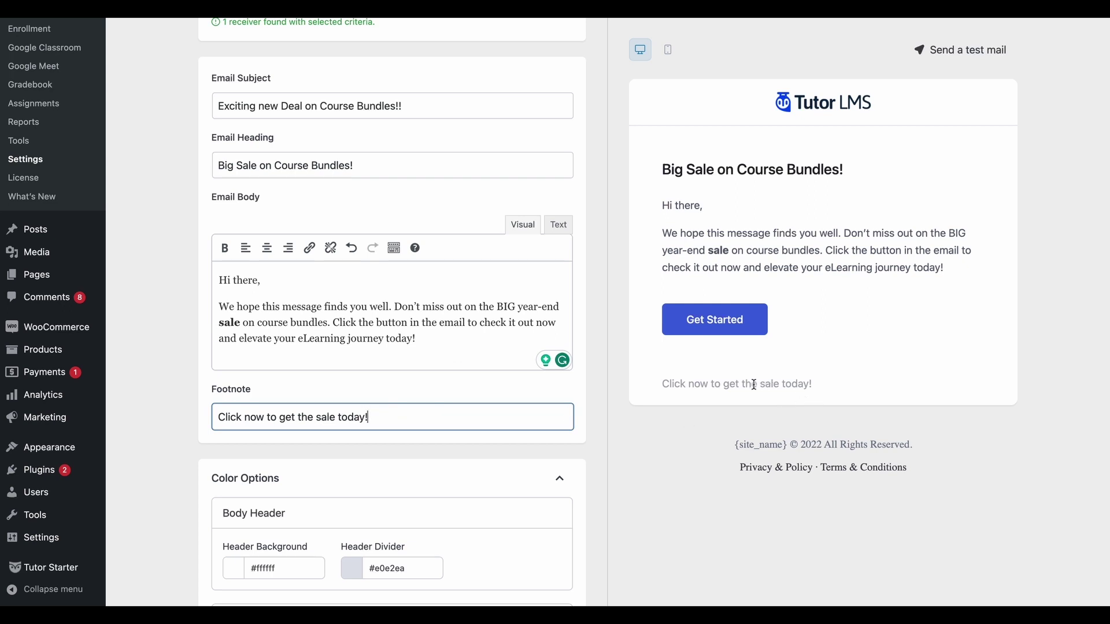
Step: Set the email's header background color to #e69e9e and the header divider color to #2f3960
scroll(188, 372, down, 3)
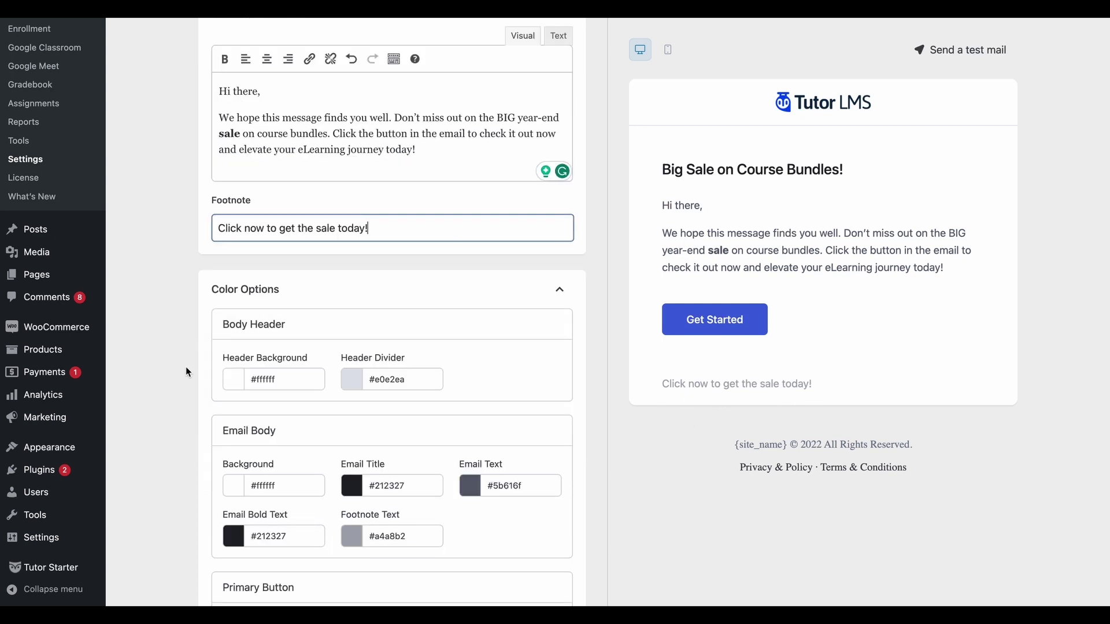
scroll(188, 372, down, 2)
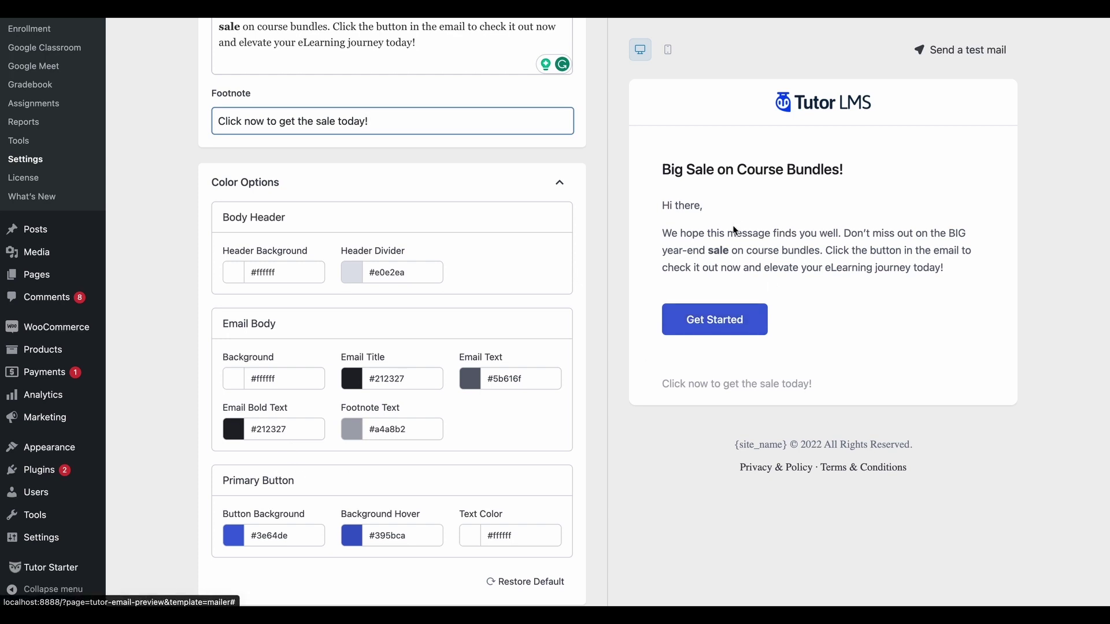
click(227, 272)
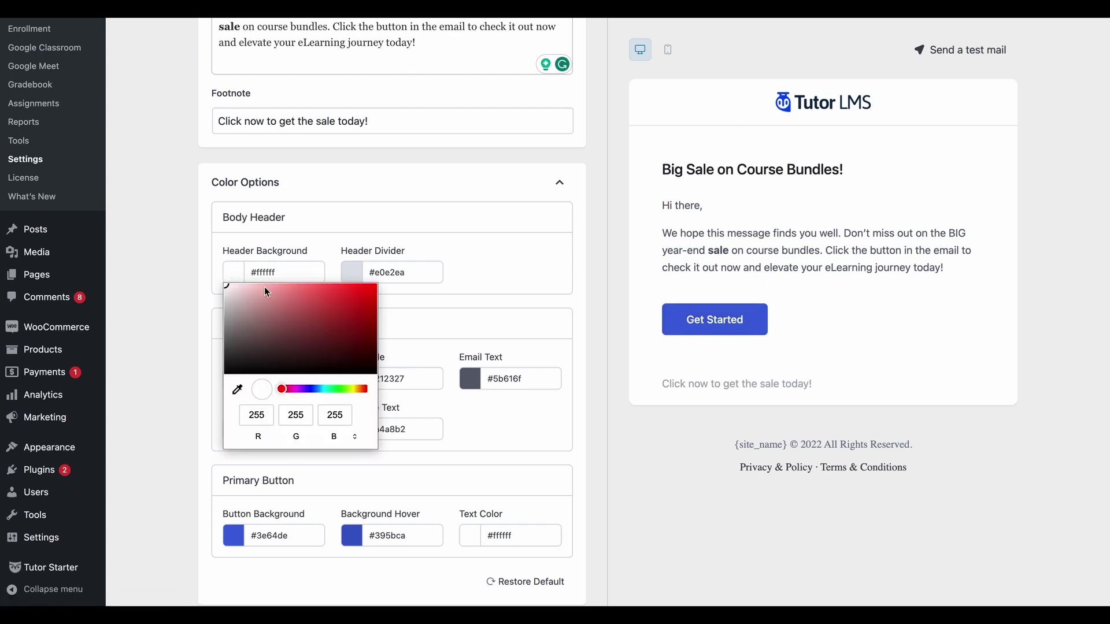
mouse_move(279, 305)
mouse_down()
mouse_move(279, 332)
mouse_move(343, 300)
mouse_move(273, 293)
mouse_up()
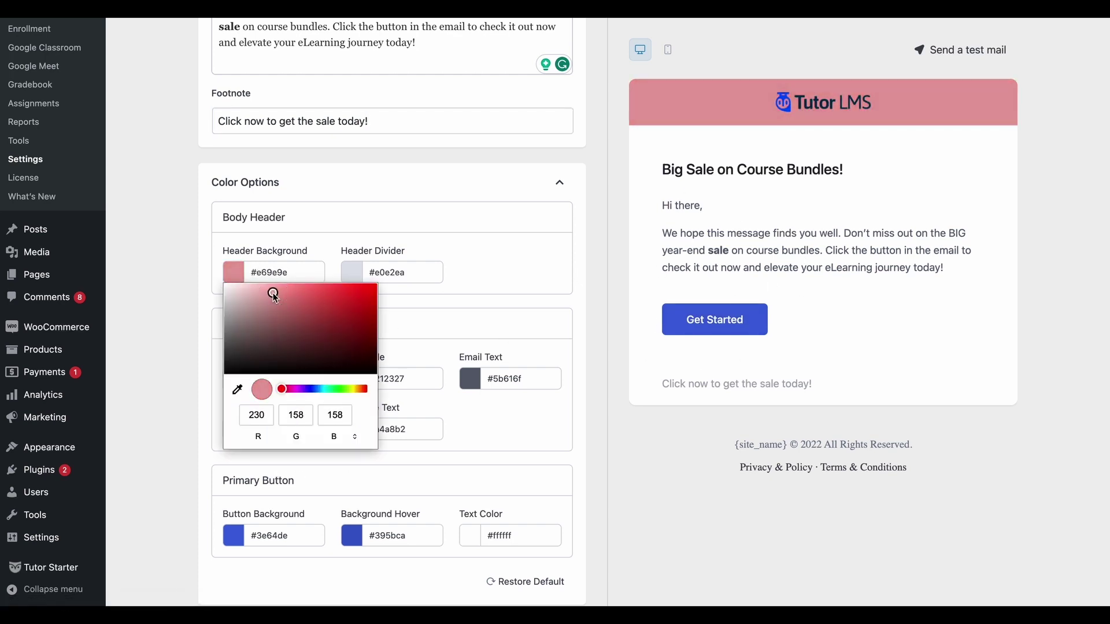
click(351, 273)
drag(349, 291, 420, 344)
click(308, 386)
Step: Set the email title color to #205cd5 and the footnote text color to #083fc9
scroll(305, 373, down, 2)
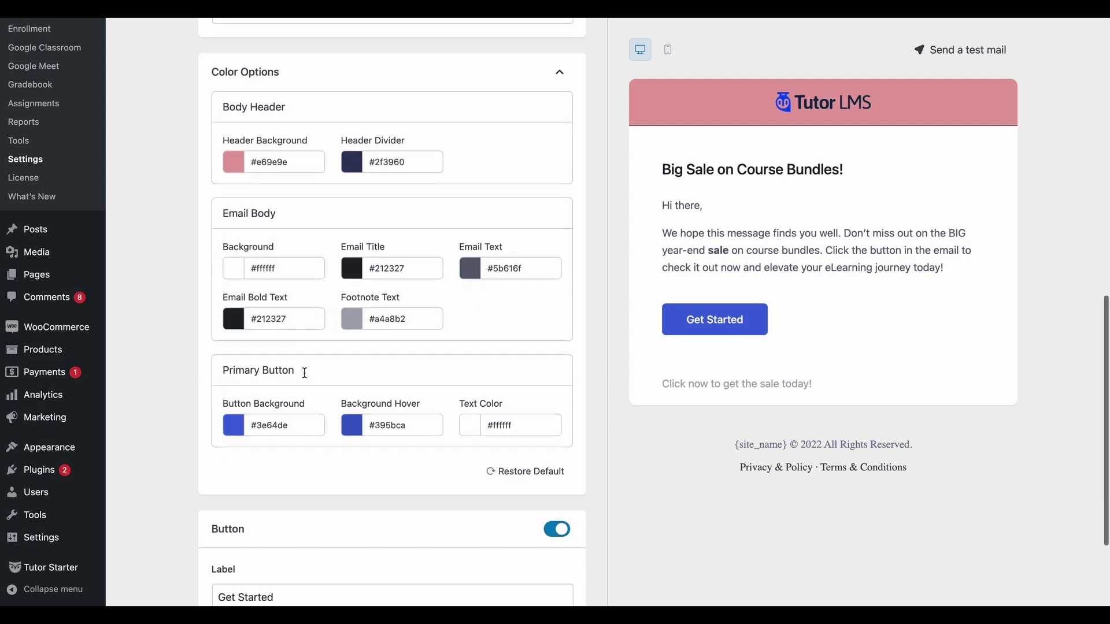
click(357, 273)
drag(363, 352, 467, 322)
click(352, 319)
click(488, 350)
click(567, 304)
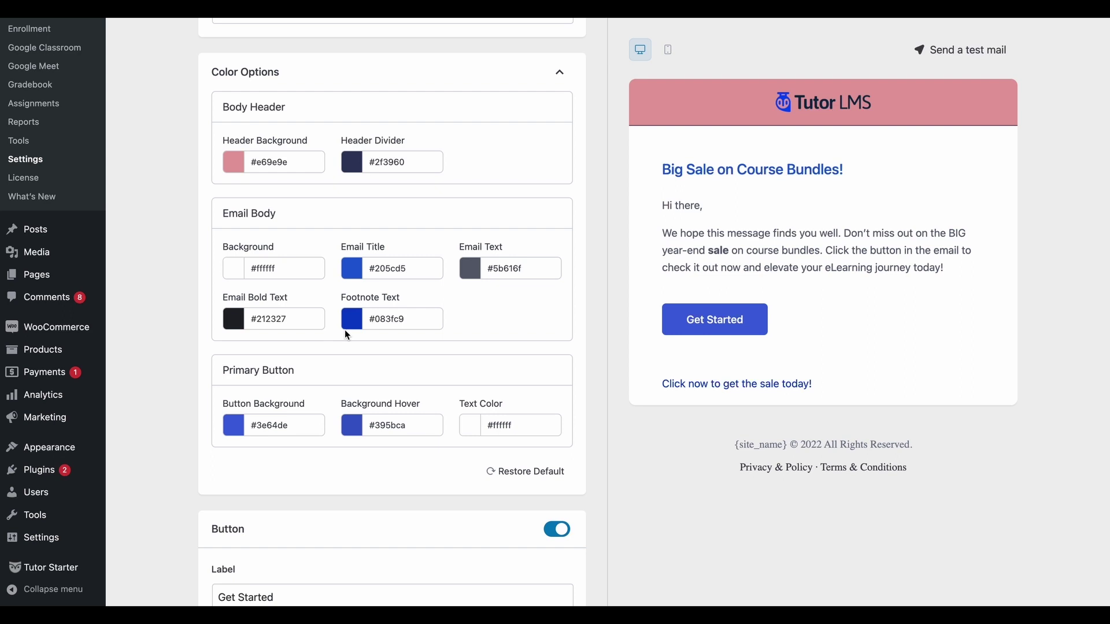
Step: Change the label of the email's button to "Get Deal Today"
scroll(347, 335, down, 3)
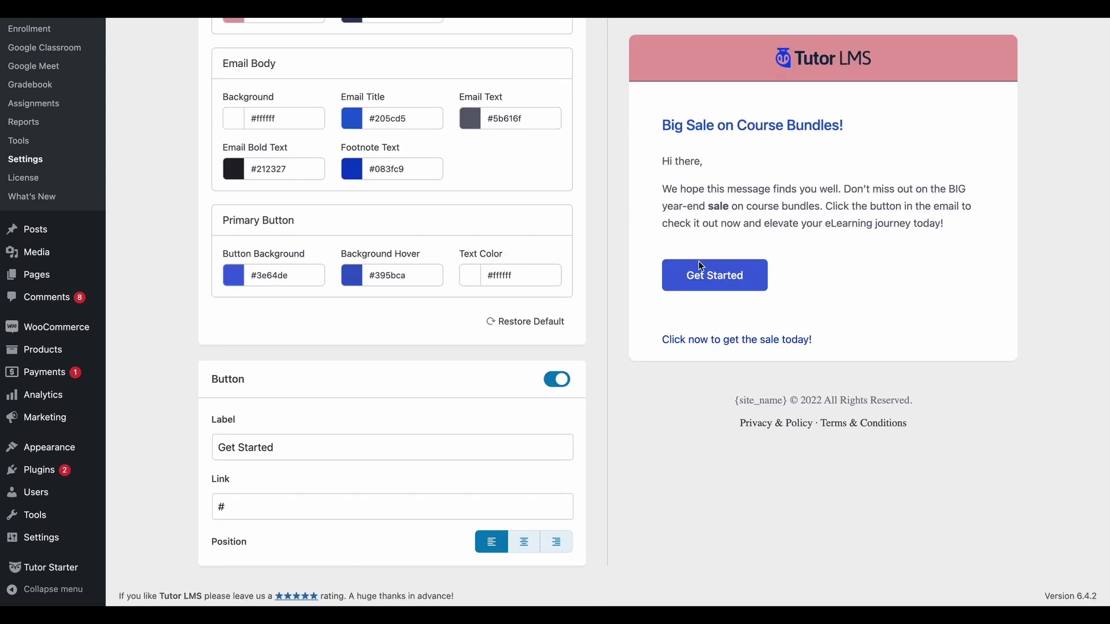
double_click(293, 448)
key(ctrl+a)
text(G)
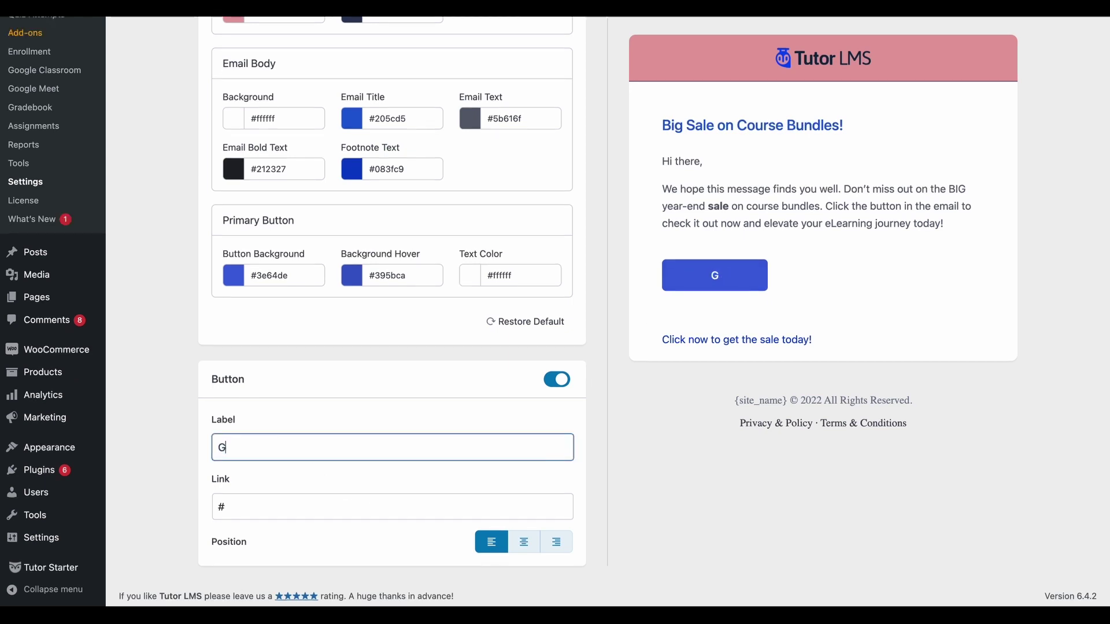
text(et Deal Today)
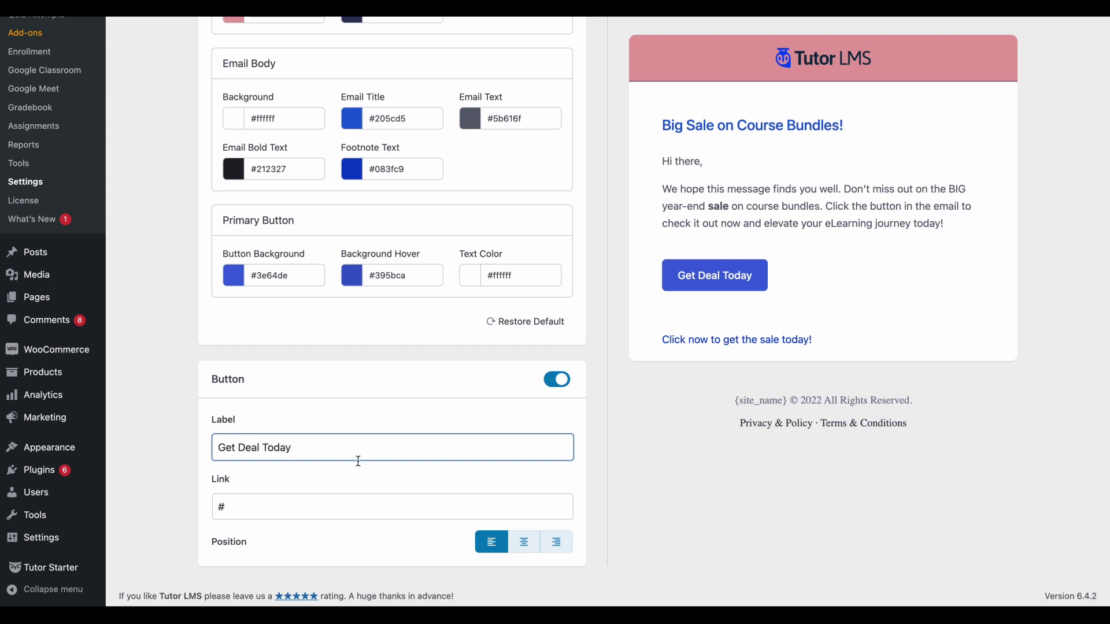
Step: Preview the email template in its mobile layout and return to the desktop layout
click(600, 439)
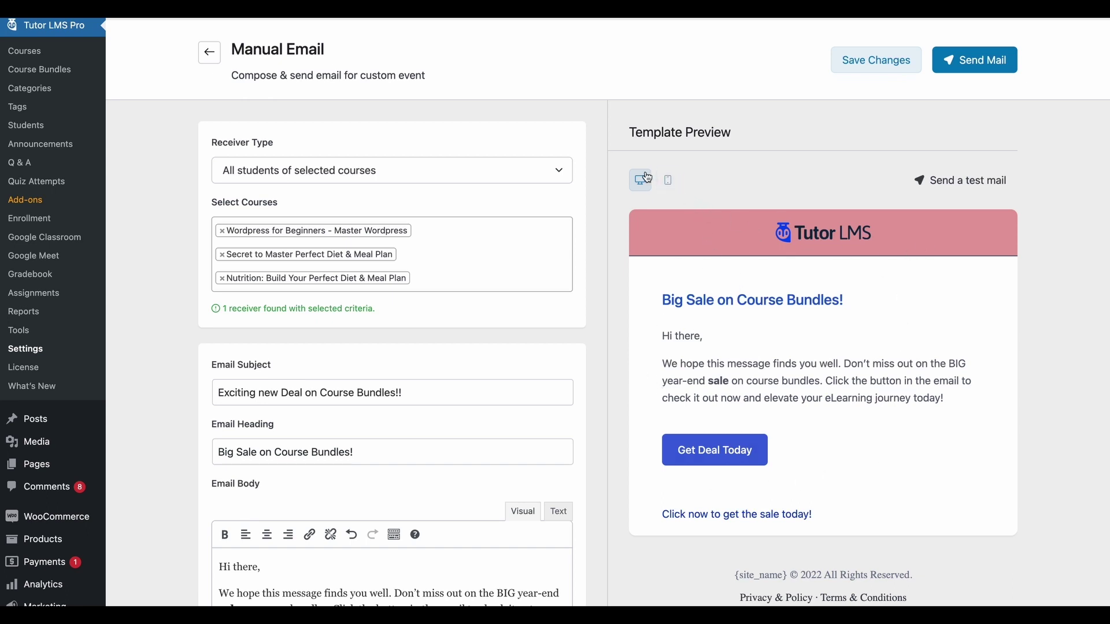
click(668, 181)
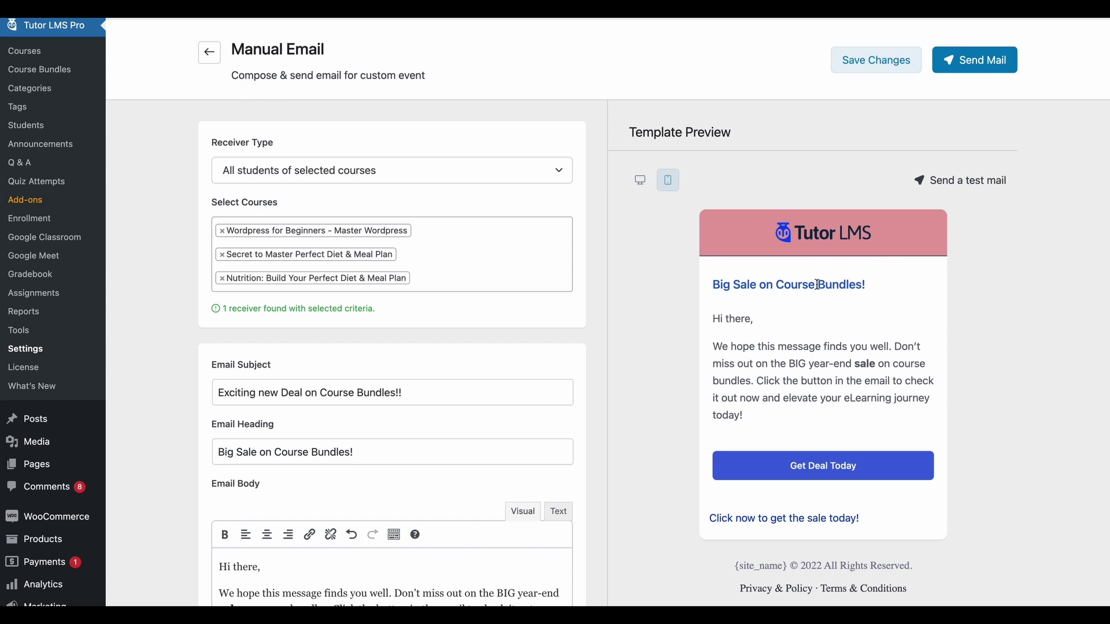
click(640, 181)
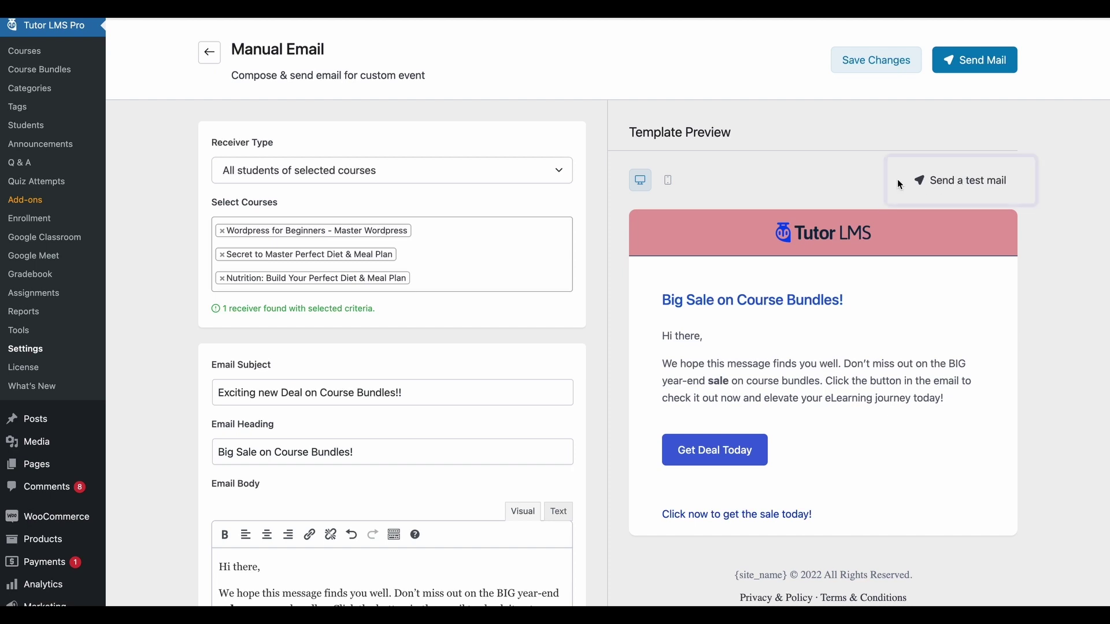
Step: Send a test mail of the course bundle email to the prefilled admin email address
click(1002, 191)
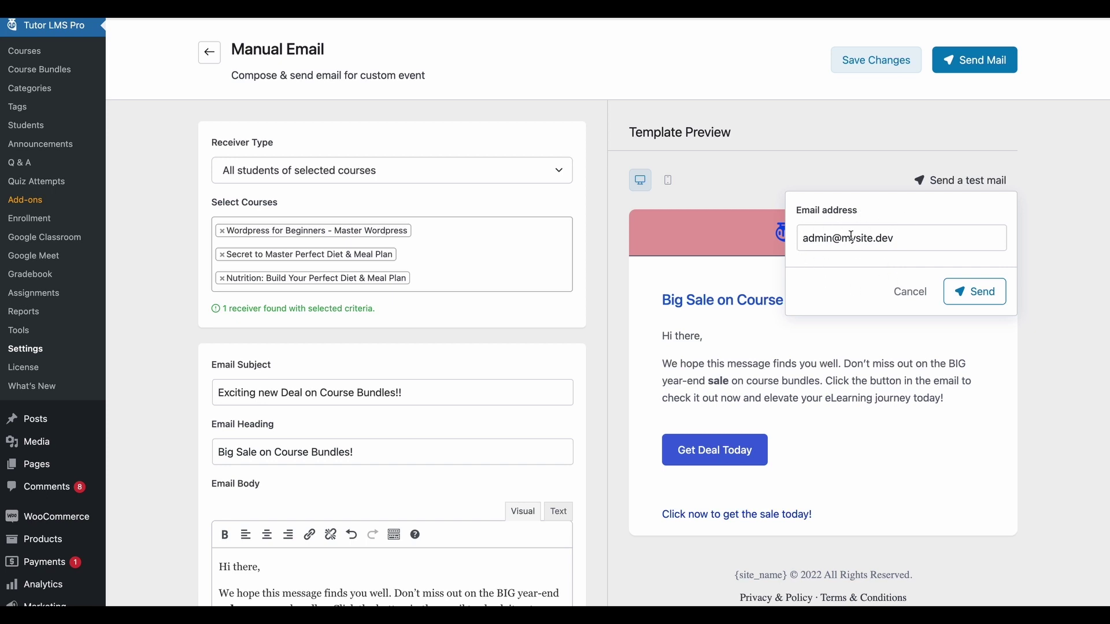
click(980, 292)
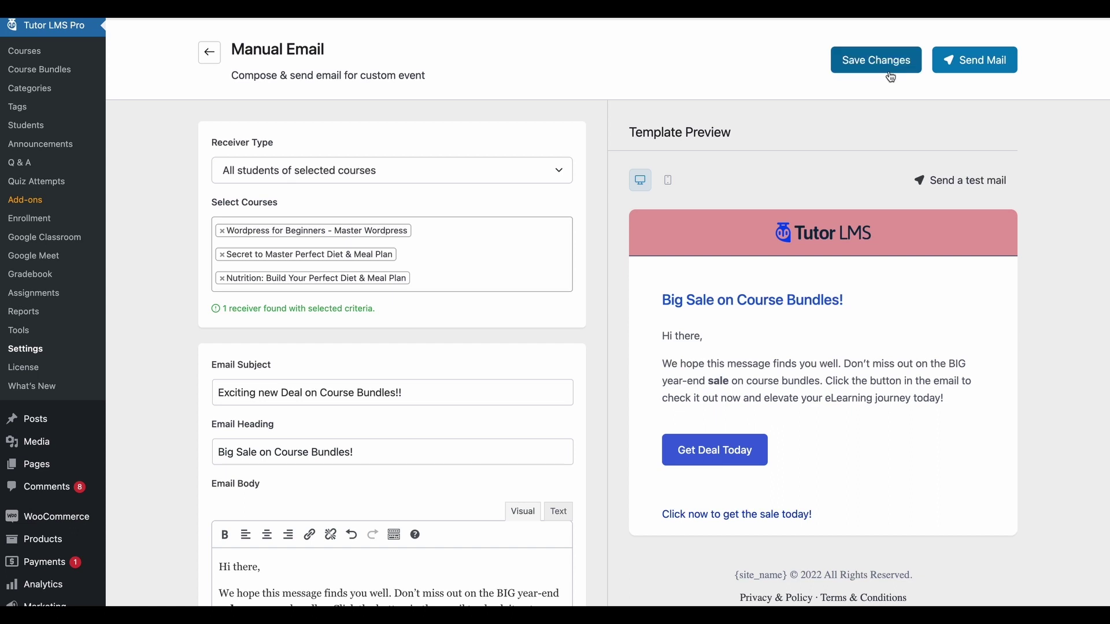
Step: Save the manual email's changes and send it to the students of the selected courses, confirming the send
click(890, 75)
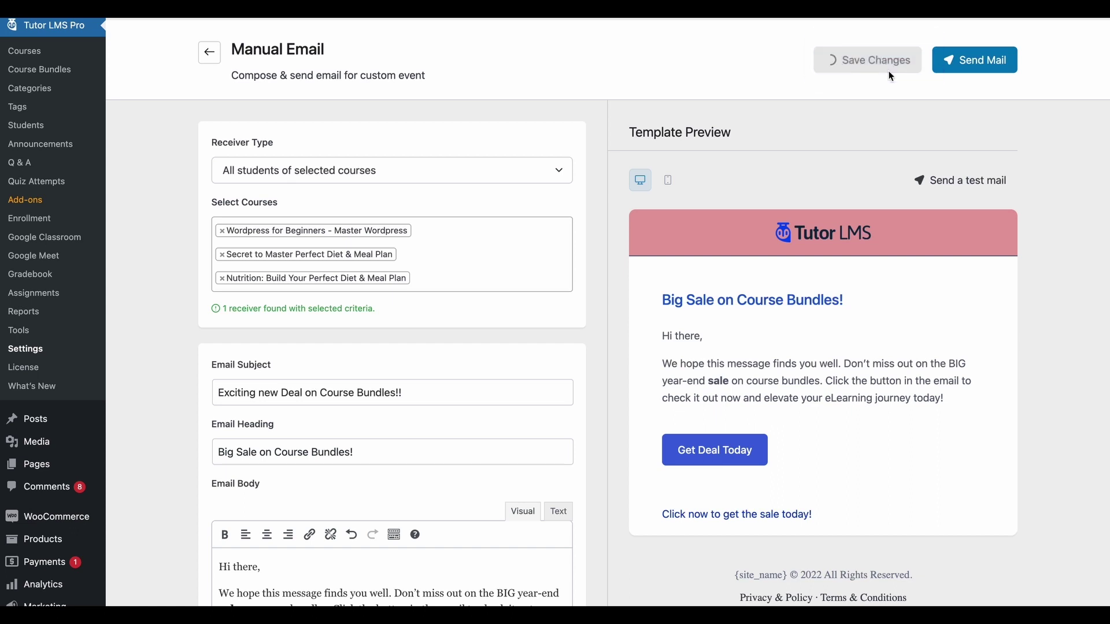
click(983, 70)
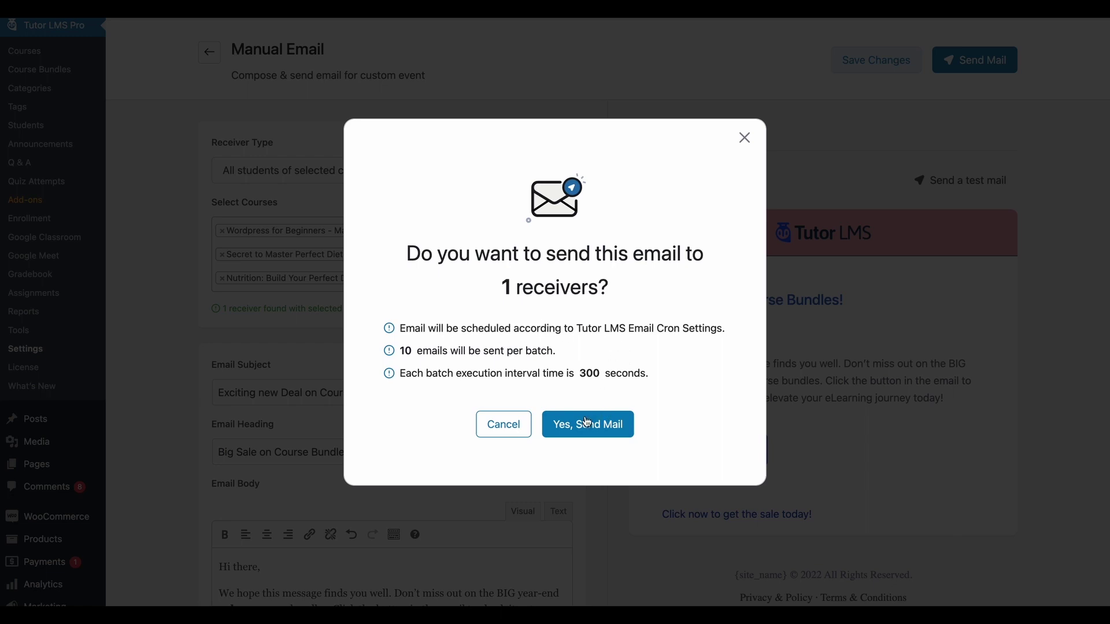
click(611, 437)
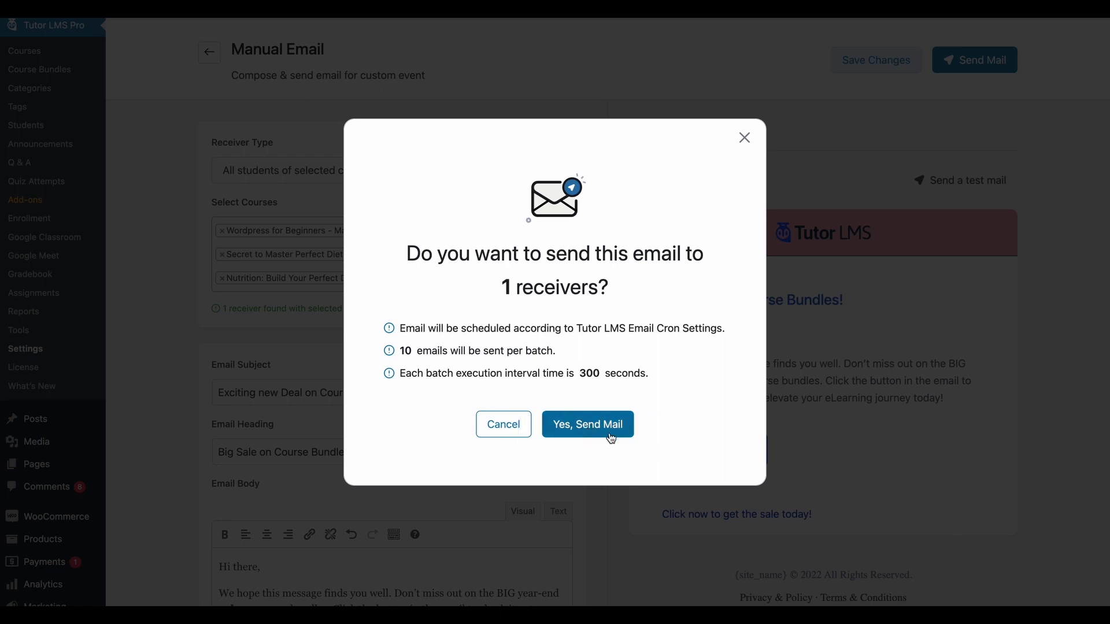